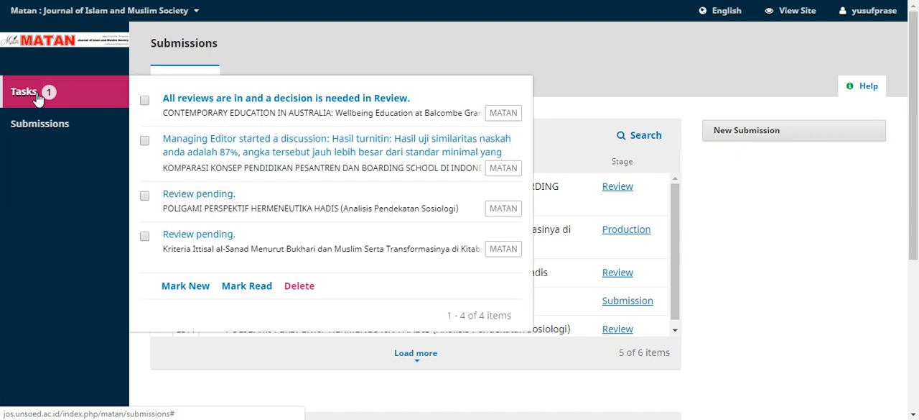
# Open the submission awaiting a review decision from the task list, then read and confirm the first reviewer's Revisions Required review
pyautogui.click(300, 99)
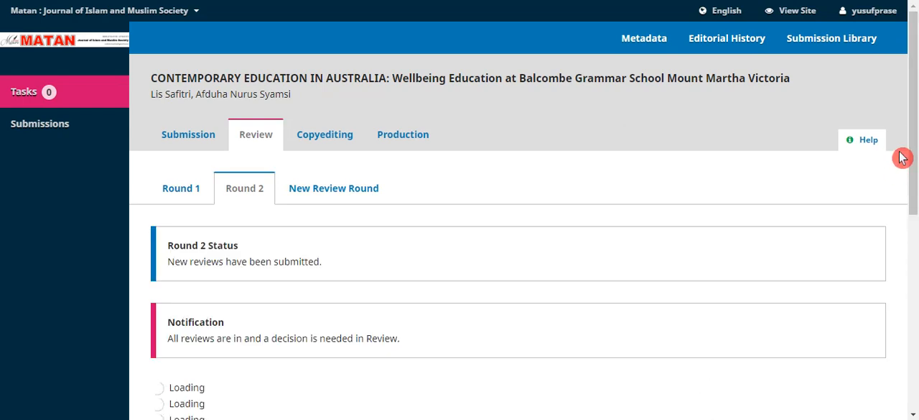
pyautogui.moveTo(914, 134); pyautogui.dragTo(915, 156)
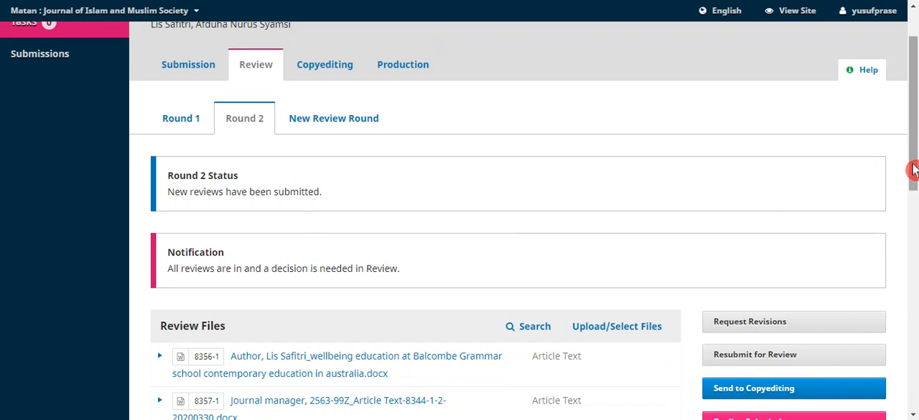
pyautogui.moveTo(914, 165); pyautogui.dragTo(916, 295)
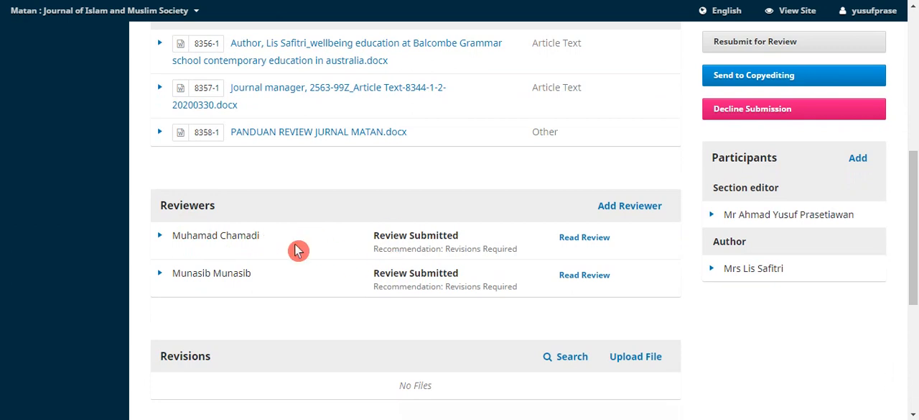
pyautogui.click(599, 241)
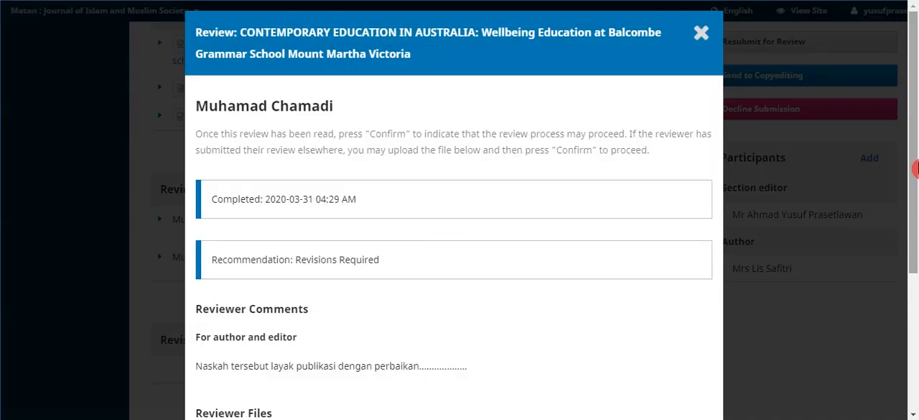
pyautogui.moveTo(916, 168); pyautogui.dragTo(916, 316)
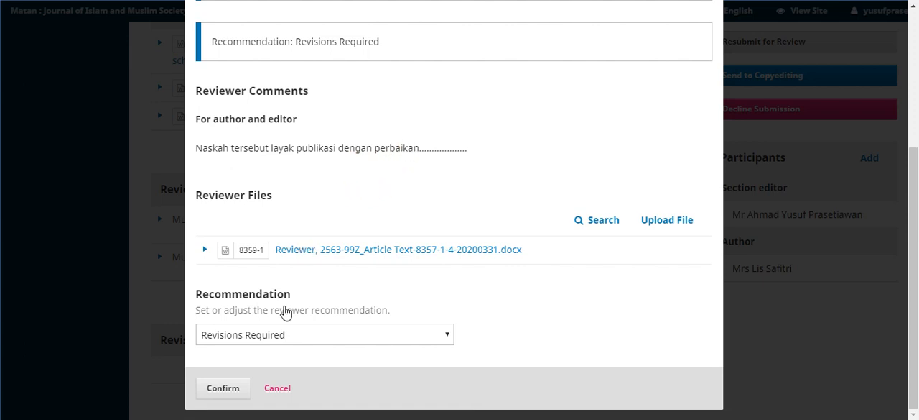
pyautogui.click(226, 391)
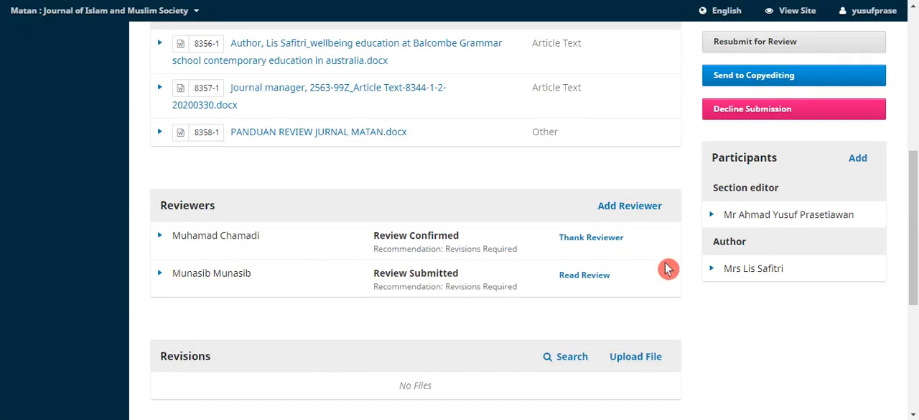
# Send the first reviewer the prepared thank-you email, leaving the option to skip the email unchecked
pyautogui.click(601, 244)
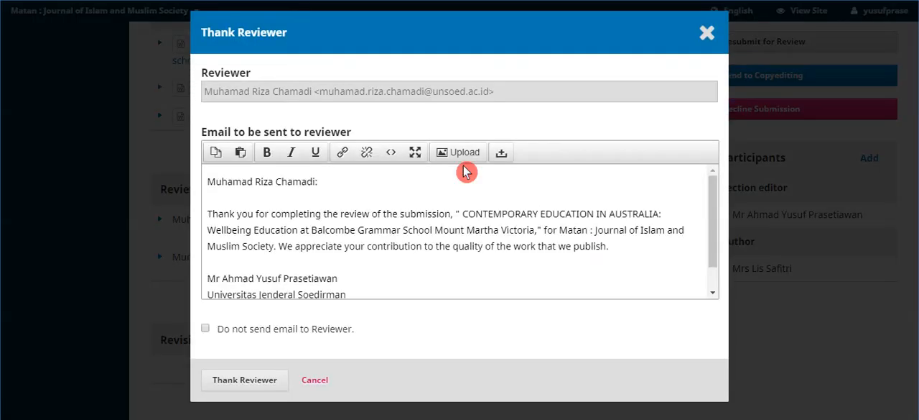
pyautogui.click(470, 230)
pyautogui.moveTo(722, 242); pyautogui.dragTo(719, 272)
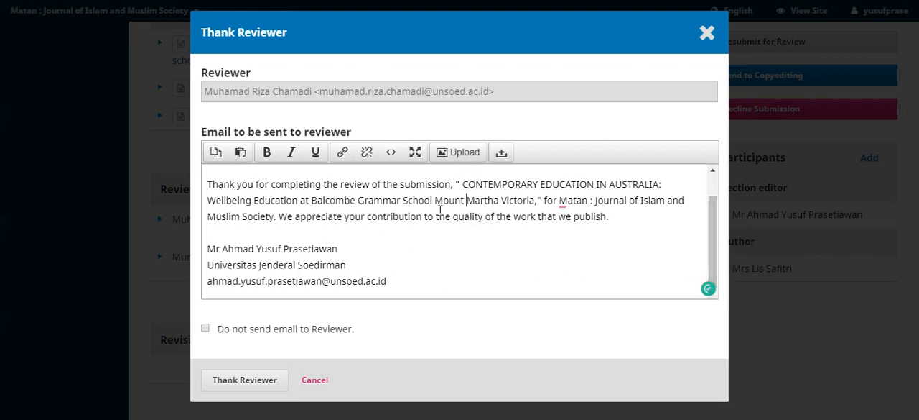
pyautogui.moveTo(716, 219); pyautogui.dragTo(719, 238)
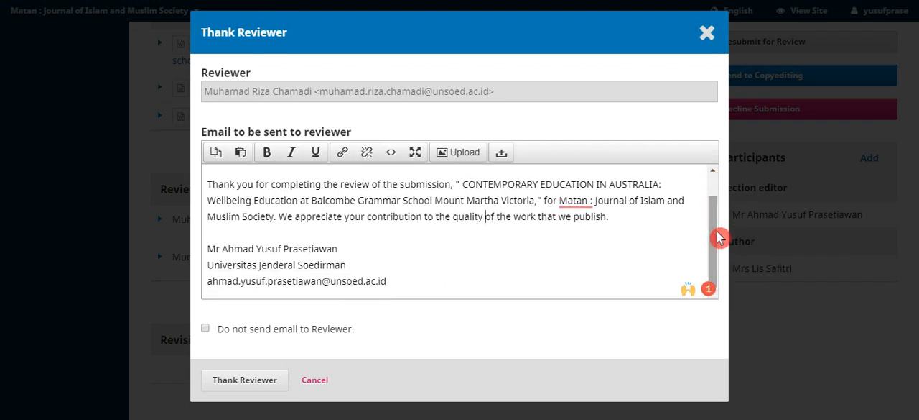
pyautogui.click(205, 330)
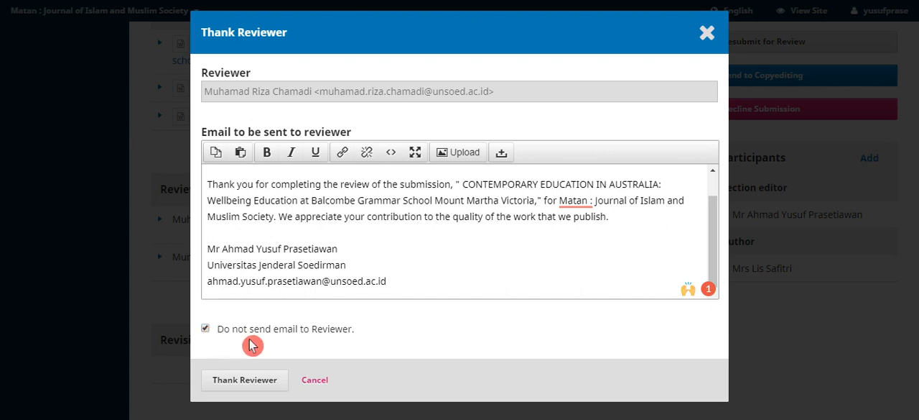
pyautogui.click(206, 330)
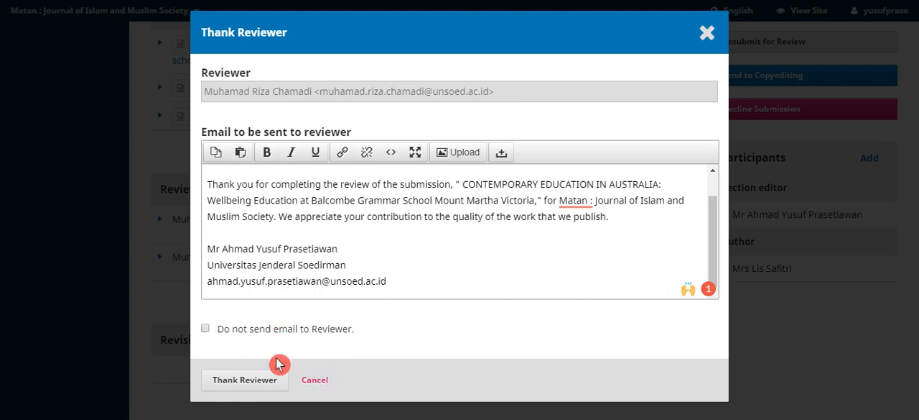
pyautogui.click(255, 383)
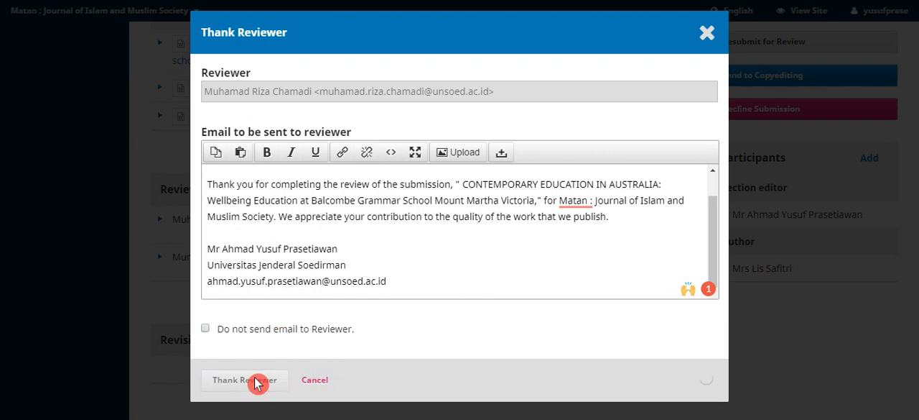
pyautogui.click(295, 388)
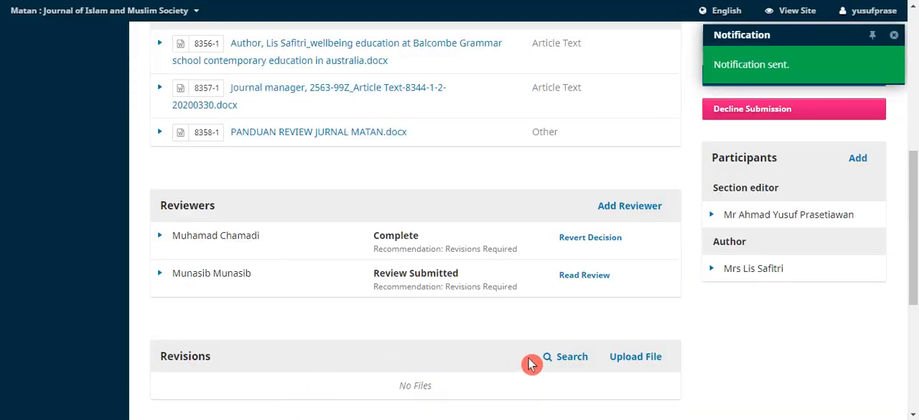
pyautogui.click(527, 293)
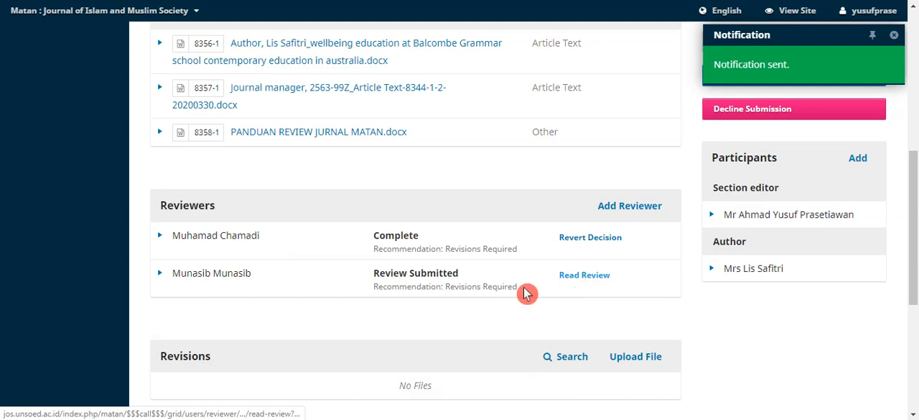
# Read the second reviewer's submitted review and confirm it with the Revisions Required recommendation
pyautogui.click(575, 280)
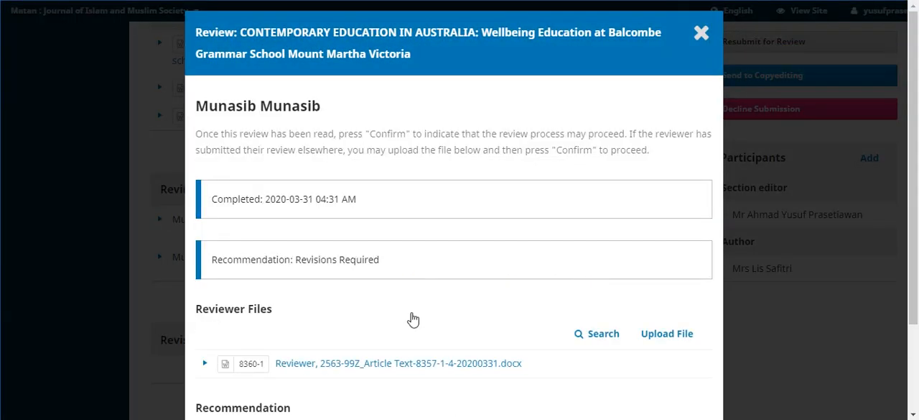
pyautogui.scroll(-3, 412, 316)
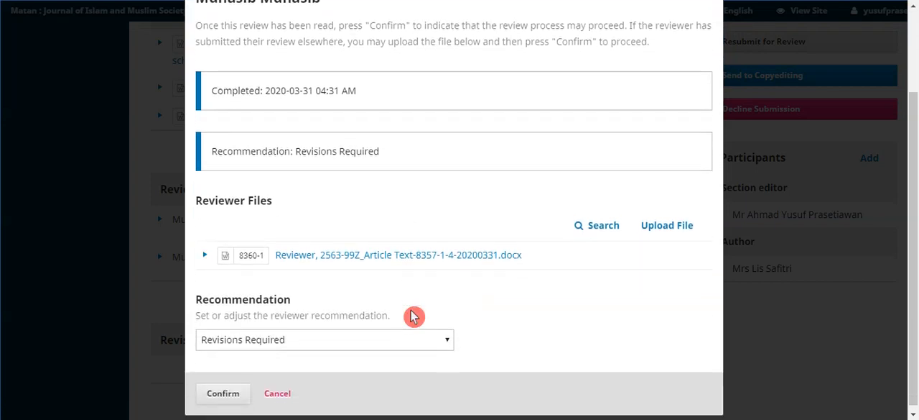
pyautogui.click(407, 247)
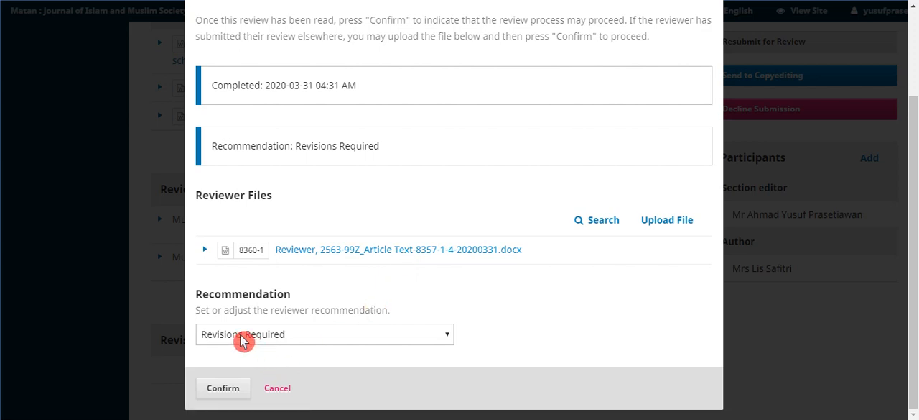
pyautogui.click(225, 392)
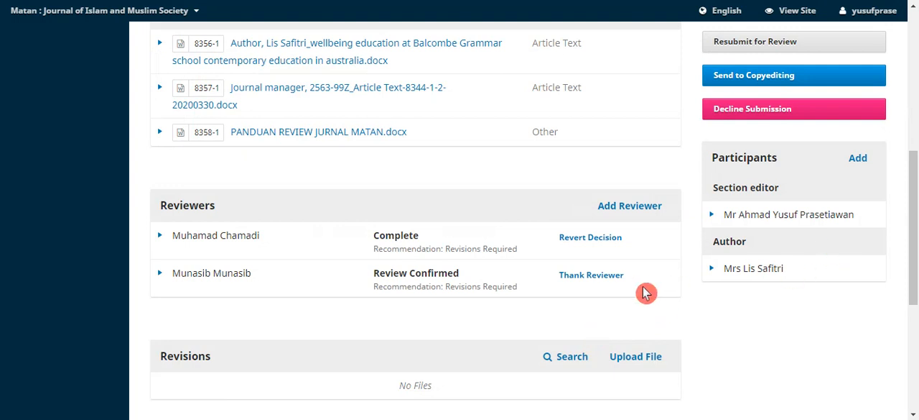
# Acknowledge the second reviewer's review without sending a thank-you email
pyautogui.click(593, 282)
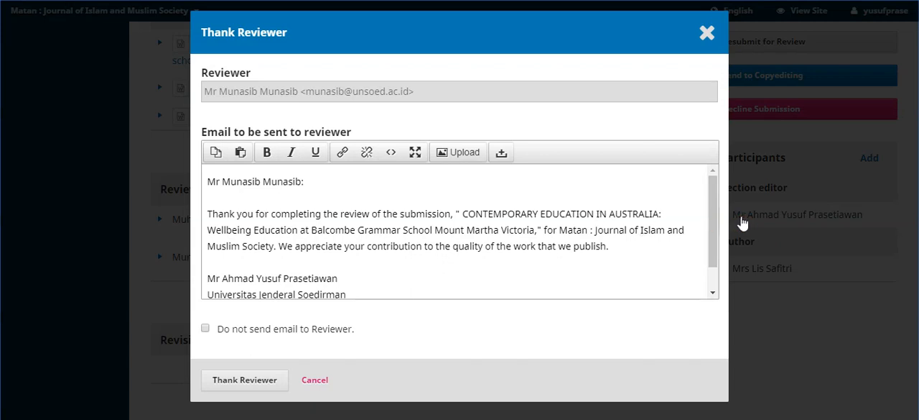
pyautogui.click(206, 328)
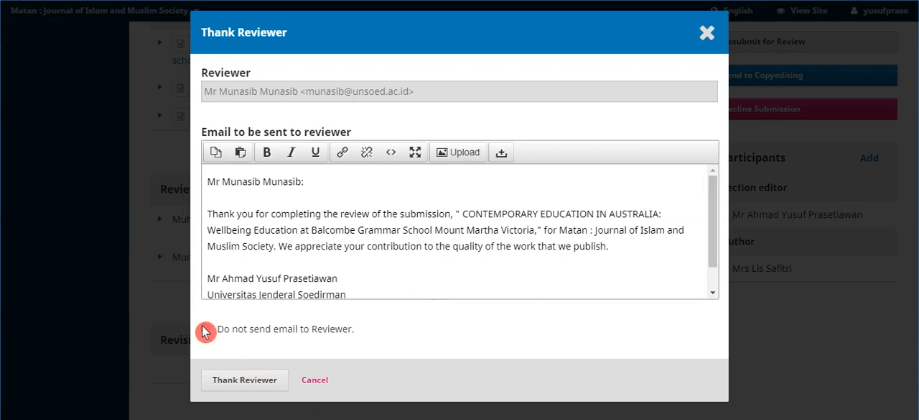
pyautogui.click(237, 382)
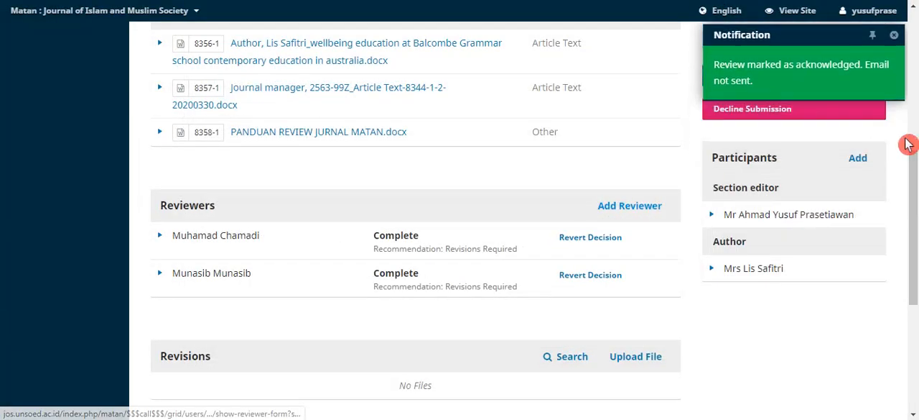
# Start a new review discussion for the submission and add the author as a participant
pyautogui.moveTo(915, 167); pyautogui.dragTo(916, 195)
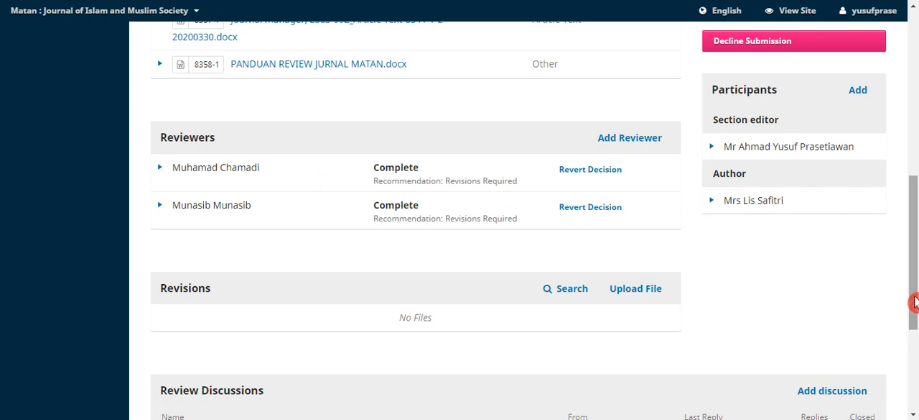
pyautogui.moveTo(914, 301); pyautogui.dragTo(916, 348)
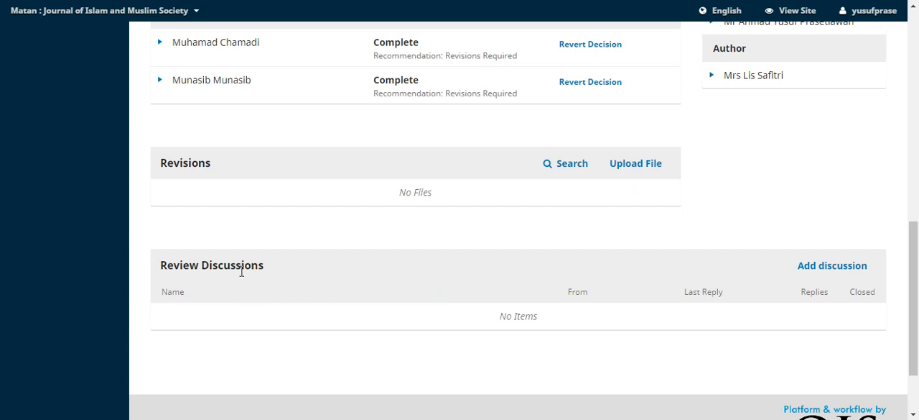
pyautogui.click(858, 271)
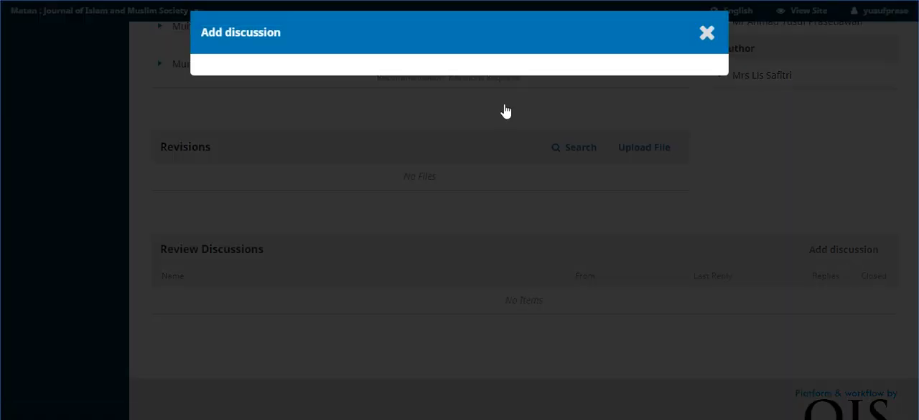
pyautogui.click(667, 230)
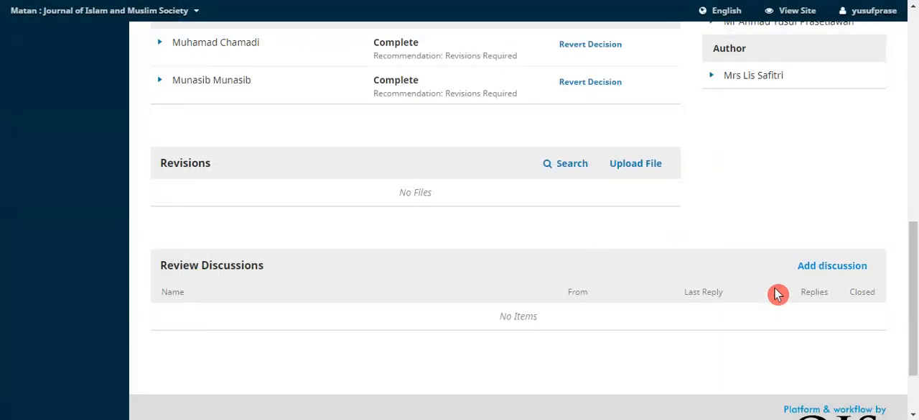
pyautogui.click(825, 269)
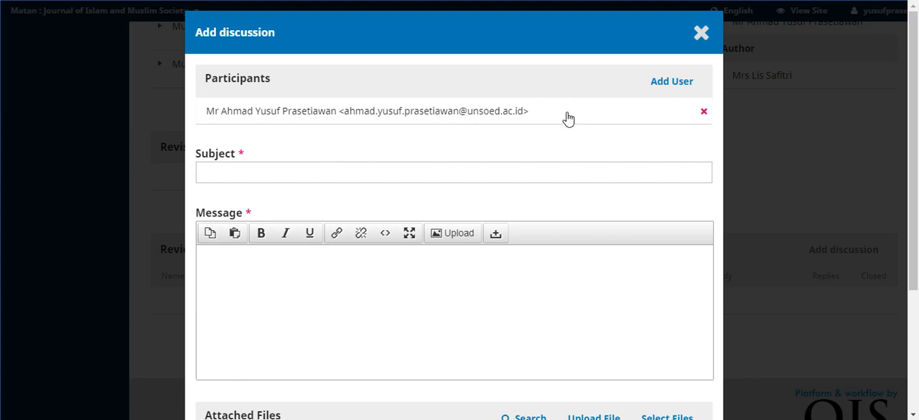
pyautogui.click(668, 84)
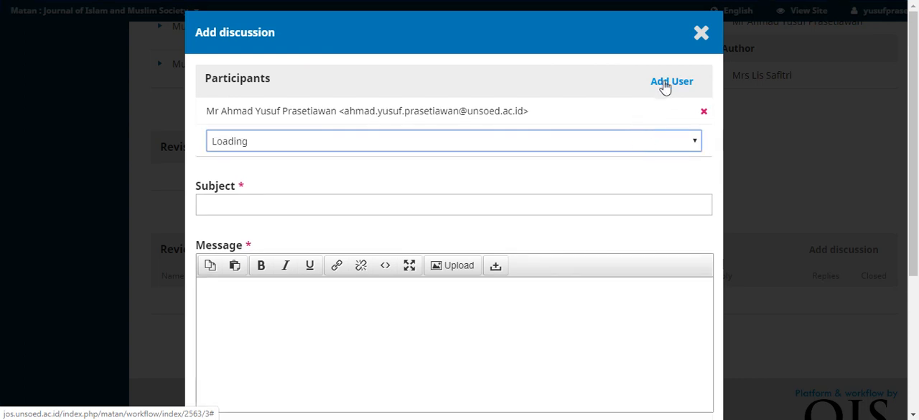
pyautogui.click(545, 148)
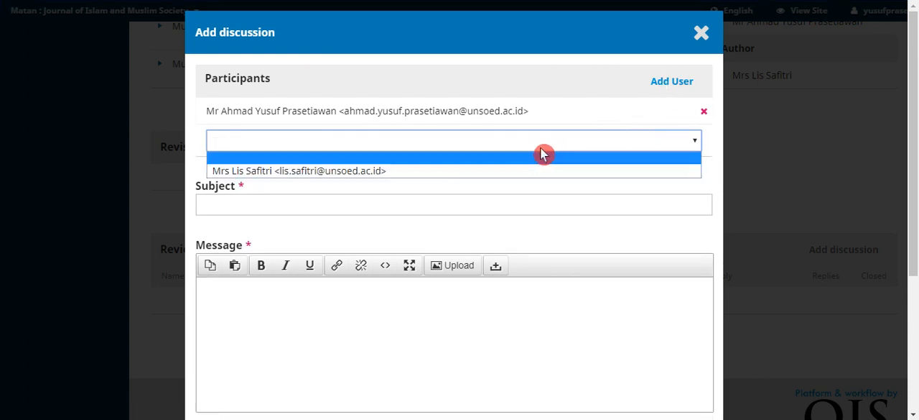
pyautogui.click(528, 175)
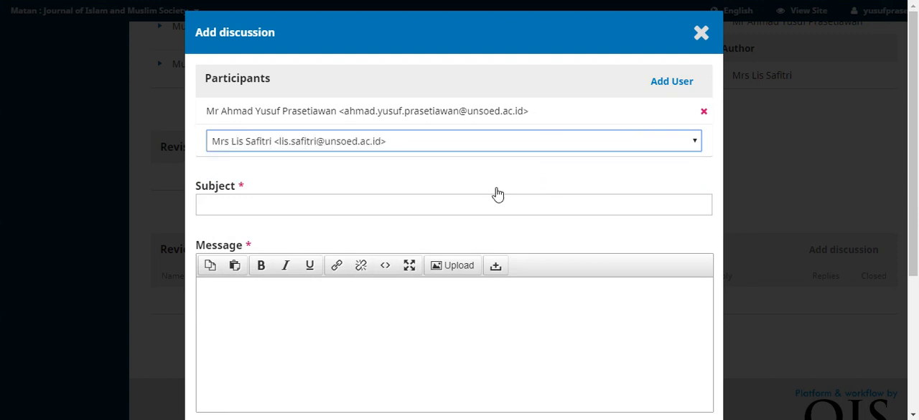
# Enter "revisi segera" as the subject of the discussion
pyautogui.click(353, 206)
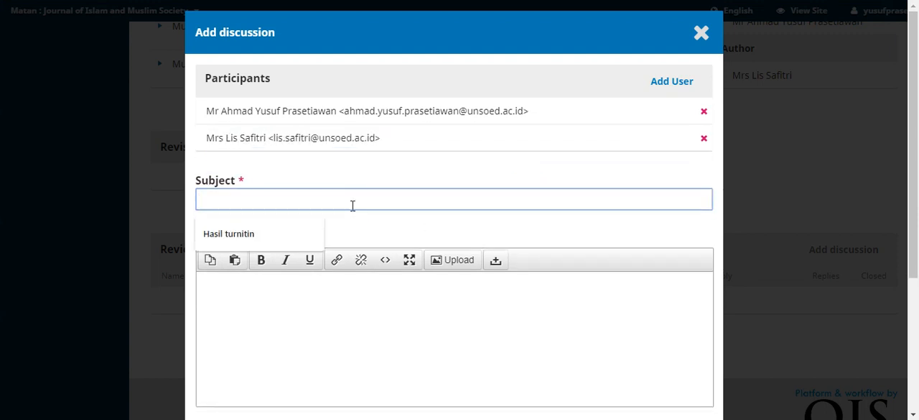
pyautogui.write('revi')
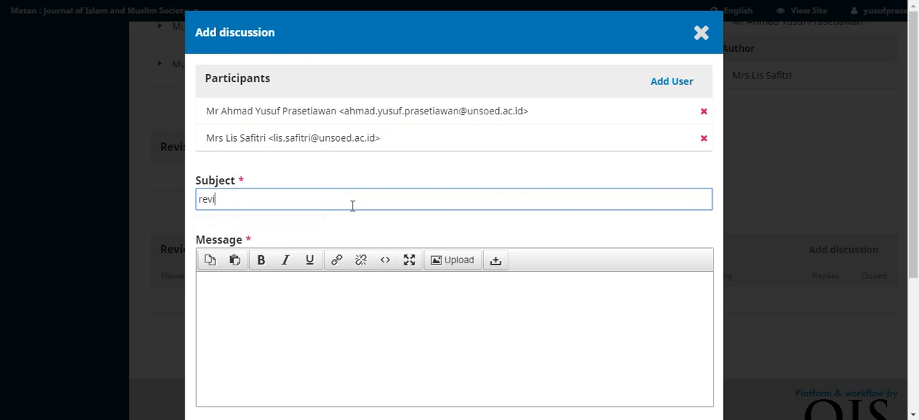
pyautogui.write('si segera')
# Write "mohon untuk melakukan revisi sebelum tanggal 10 April 2020." as the message of the discussion
pyautogui.click(270, 290)
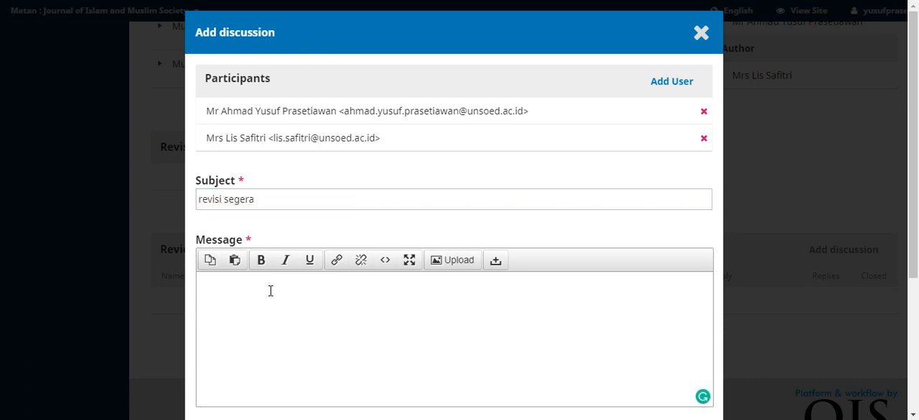
pyautogui.write('mohon untuk ')
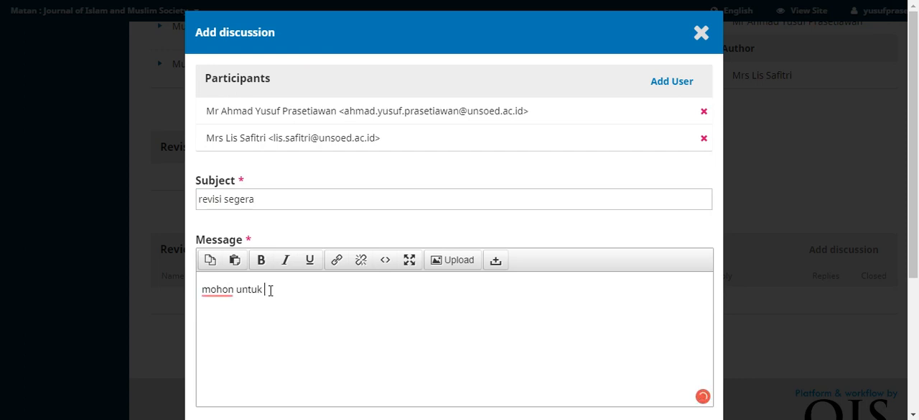
pyautogui.write('melakukan re')
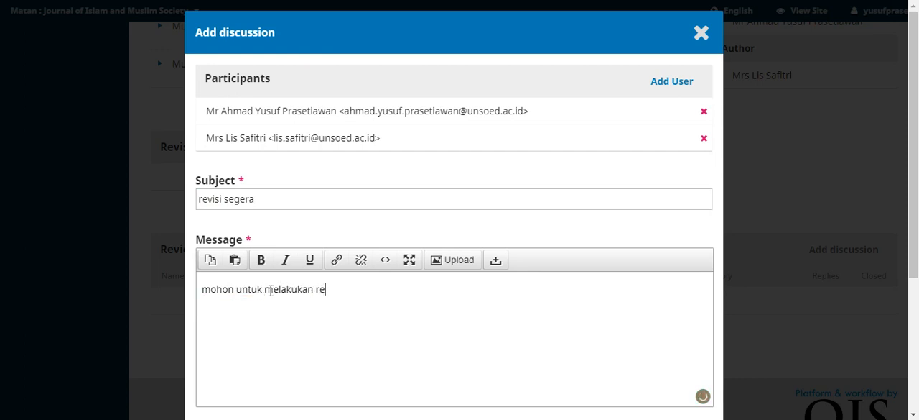
pyautogui.write('visi sebe')
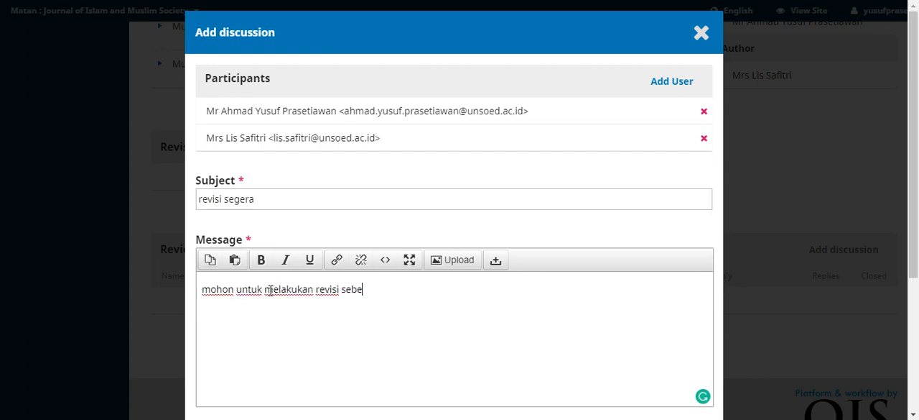
pyautogui.write('lum tanggal')
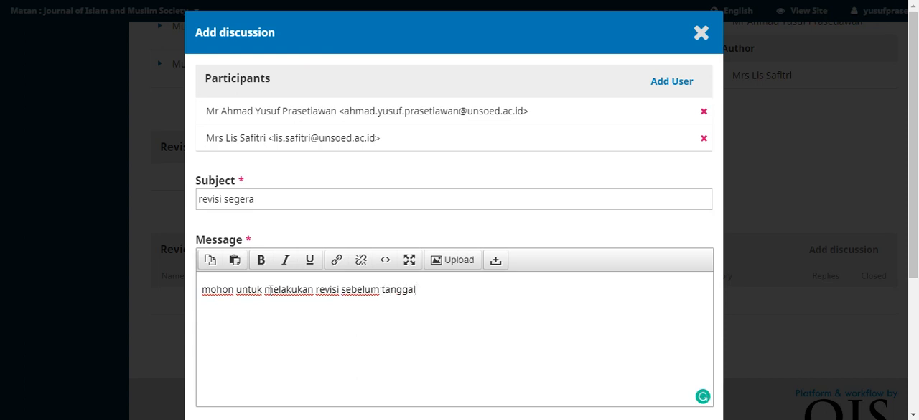
pyautogui.write(' 10 April 2020')
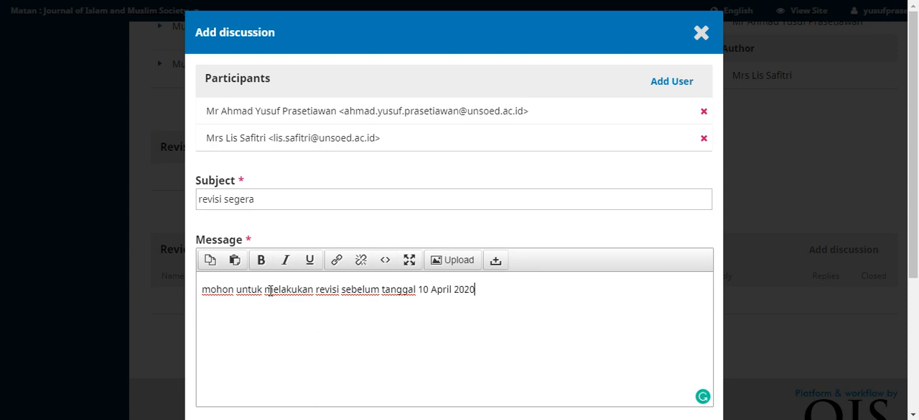
pyautogui.write('. K')
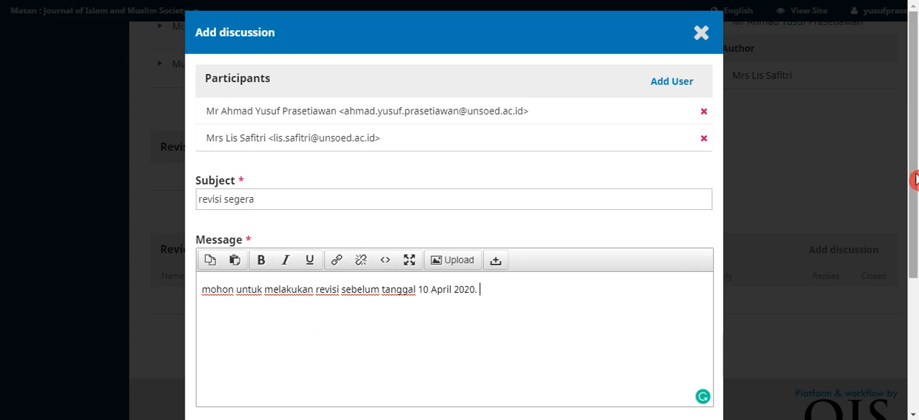
# Submit the new review discussion to its participants without attaching any files
pyautogui.moveTo(916, 179); pyautogui.dragTo(916, 309)
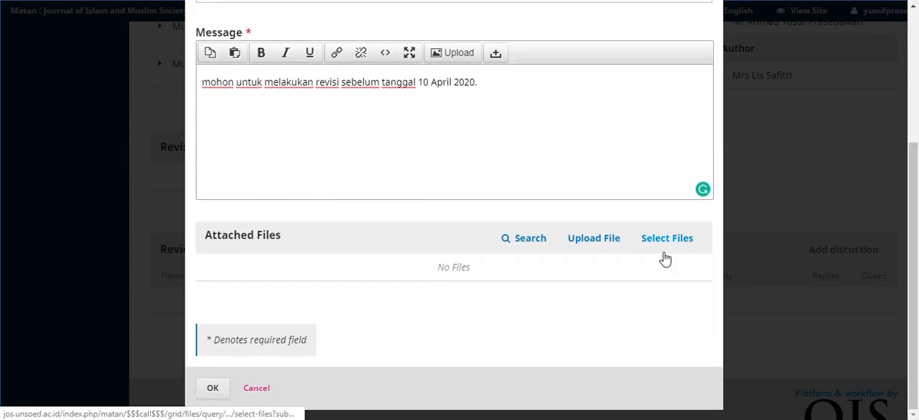
pyautogui.click(599, 248)
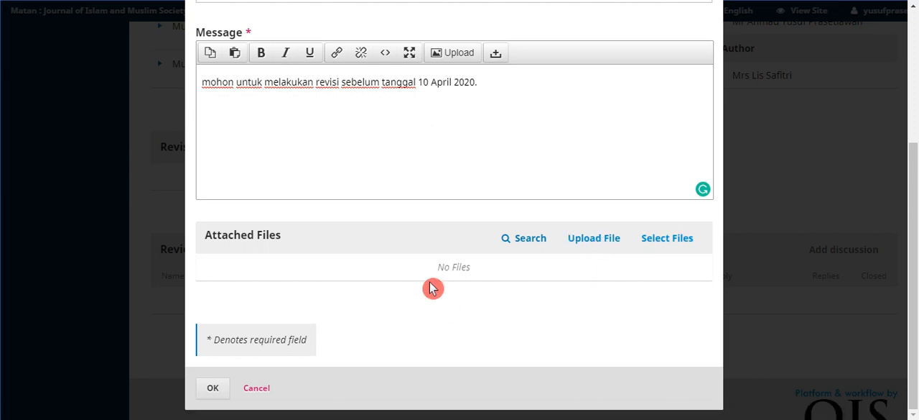
pyautogui.click(211, 390)
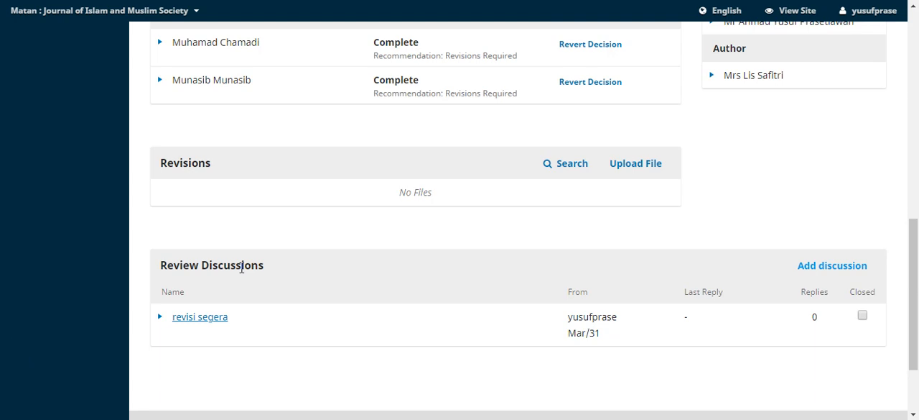
pyautogui.moveTo(915, 249); pyautogui.dragTo(916, 146)
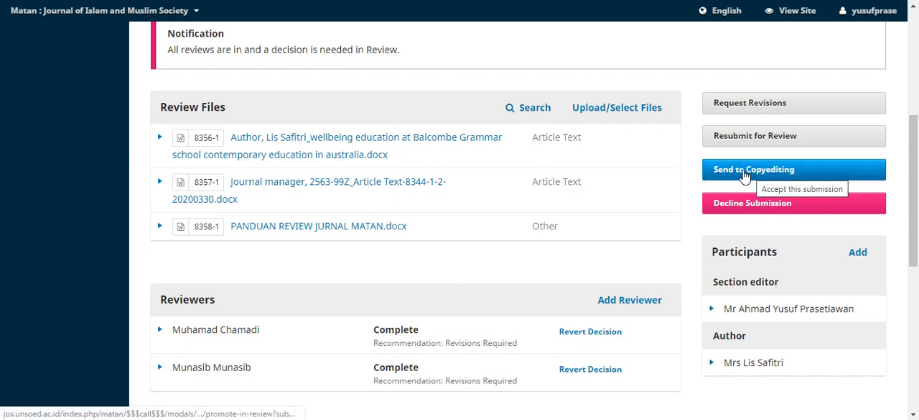
pyautogui.click(734, 184)
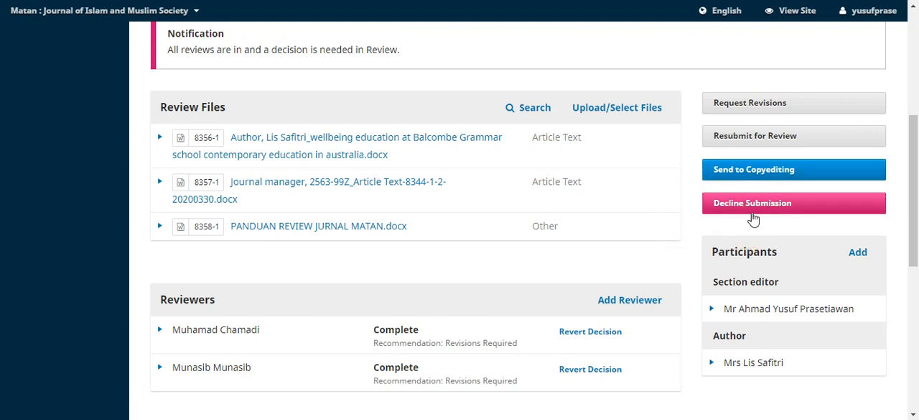
pyautogui.click(673, 210)
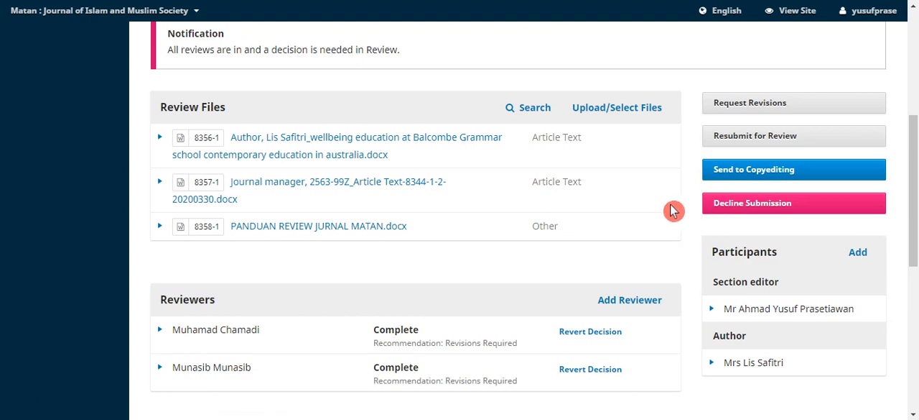